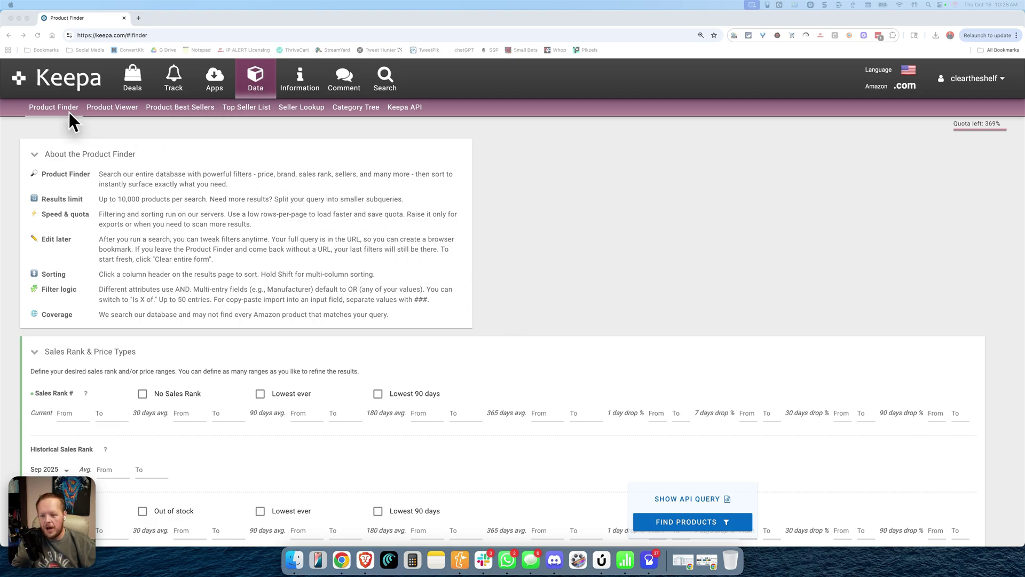
- Choose Nov 2024 as the Historical Sales Rank month instead of Sep 2025
{"action": "scroll", "coordinate": [397, 224], "scroll_direction": "down", "scroll_amount": 4}
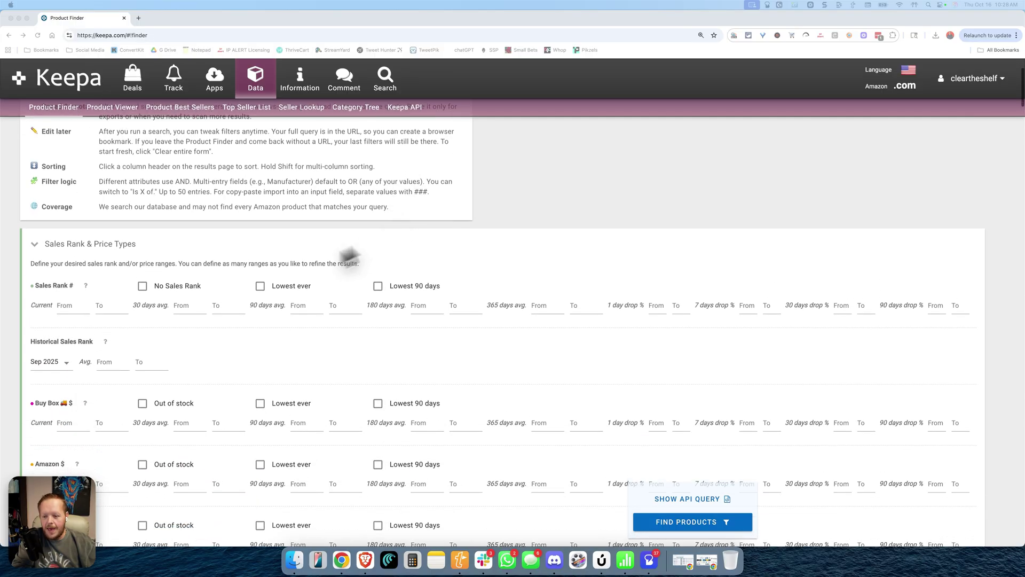
{"action": "left_click", "coordinate": [32, 349]}
{"action": "left_click_drag", "start_coordinate": [31, 345], "coordinate": [102, 342]}
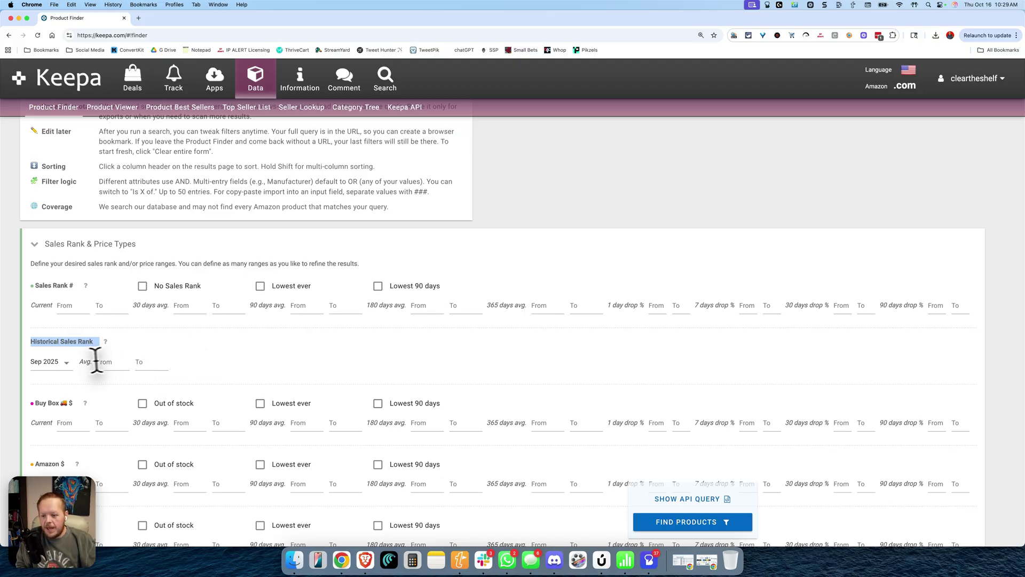
{"action": "left_click", "coordinate": [66, 364]}
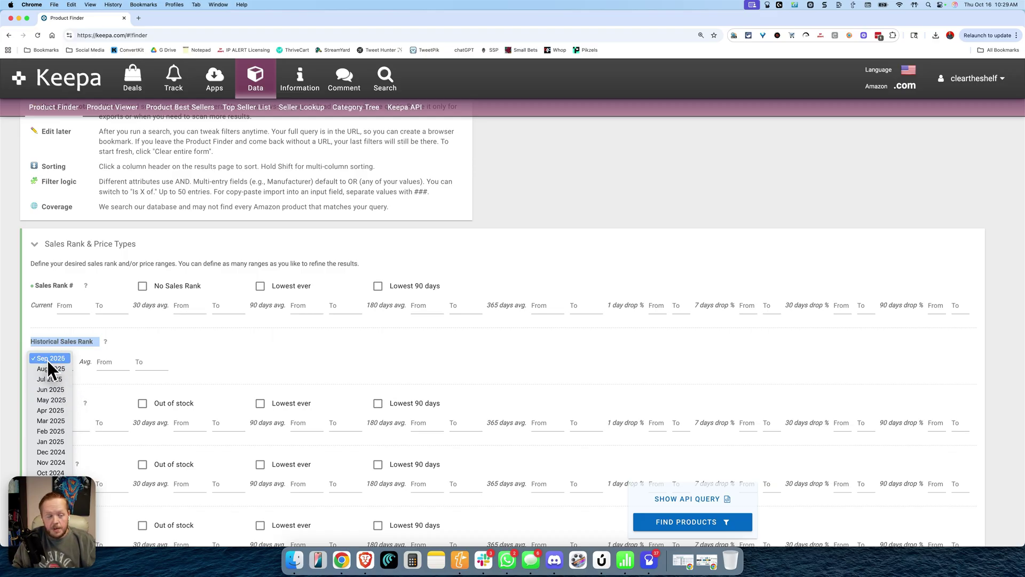
{"action": "scroll", "coordinate": [50, 395], "scroll_direction": "down", "scroll_amount": 5}
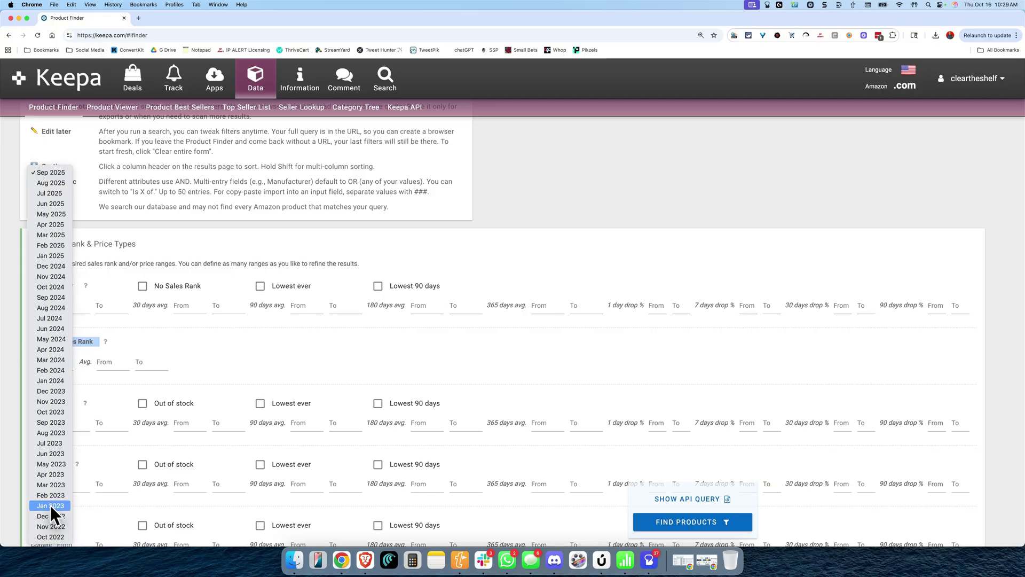
{"action": "left_click", "coordinate": [50, 277]}
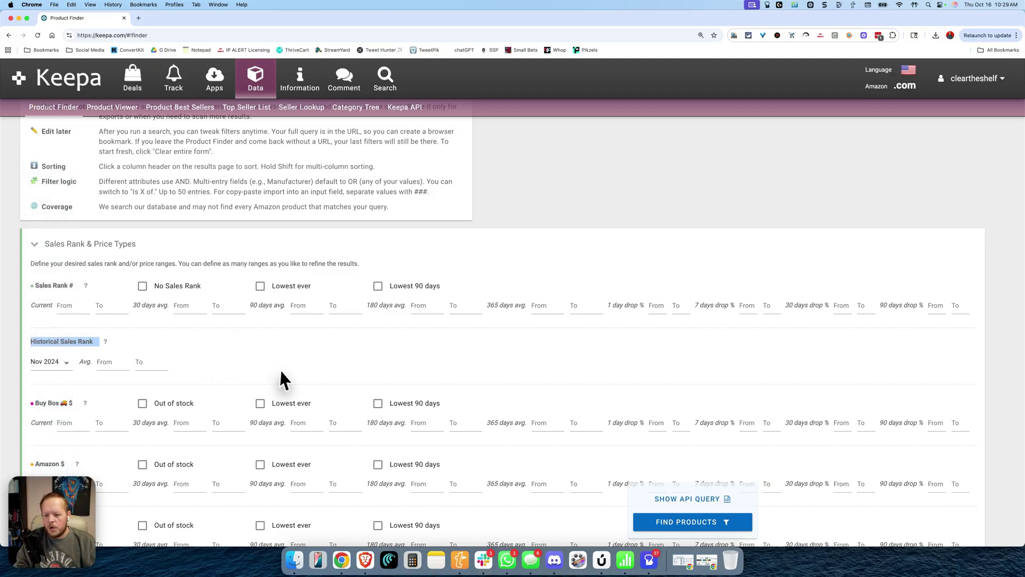
{"action": "left_click", "coordinate": [249, 366]}
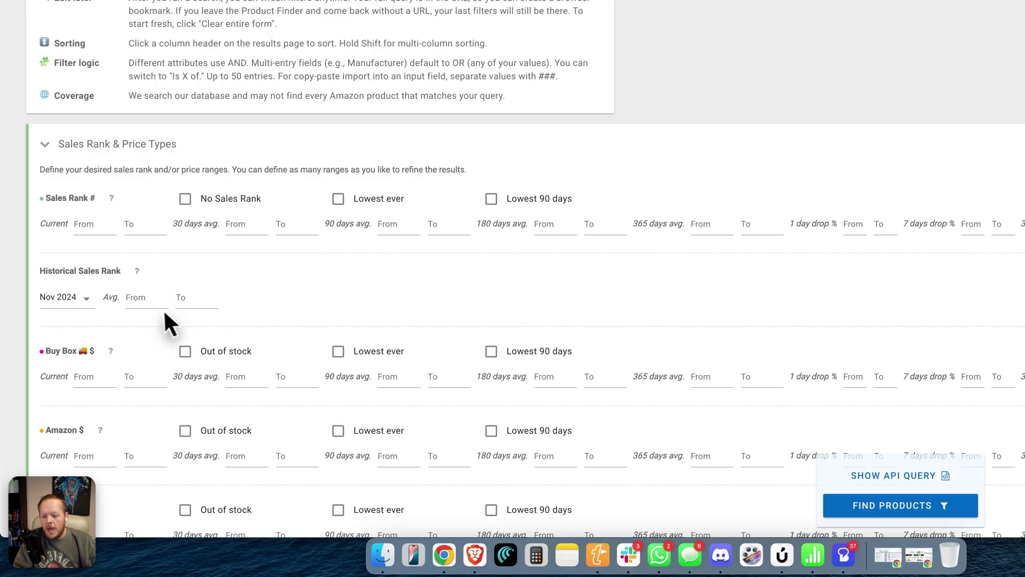
- Enter a Nov 2024 average sales rank range from 5000 to 10000
{"action": "left_click", "coordinate": [144, 297]}
{"action": "type", "text": "5000"}
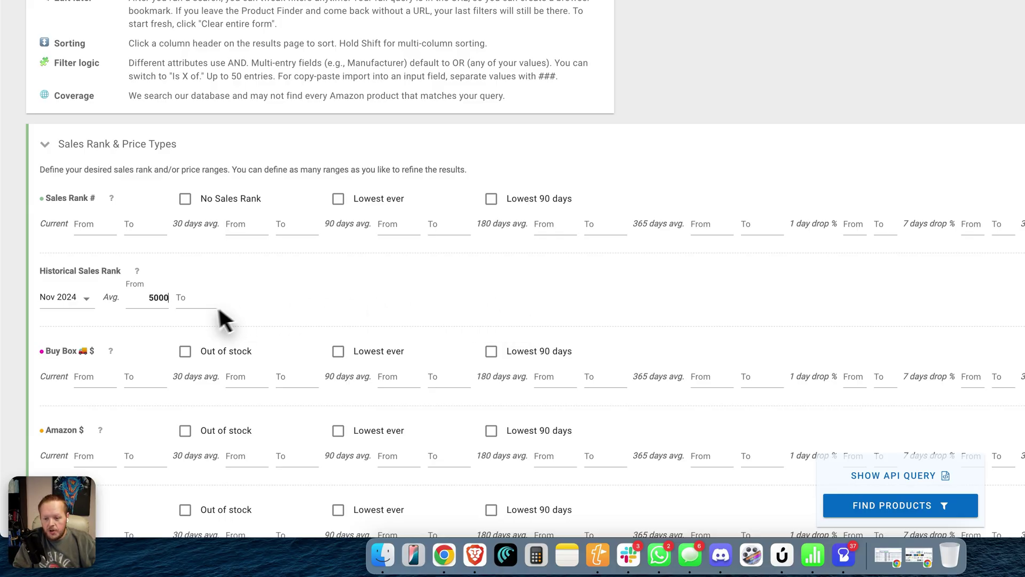
{"action": "left_click", "coordinate": [196, 296]}
{"action": "type", "text": "0000"}
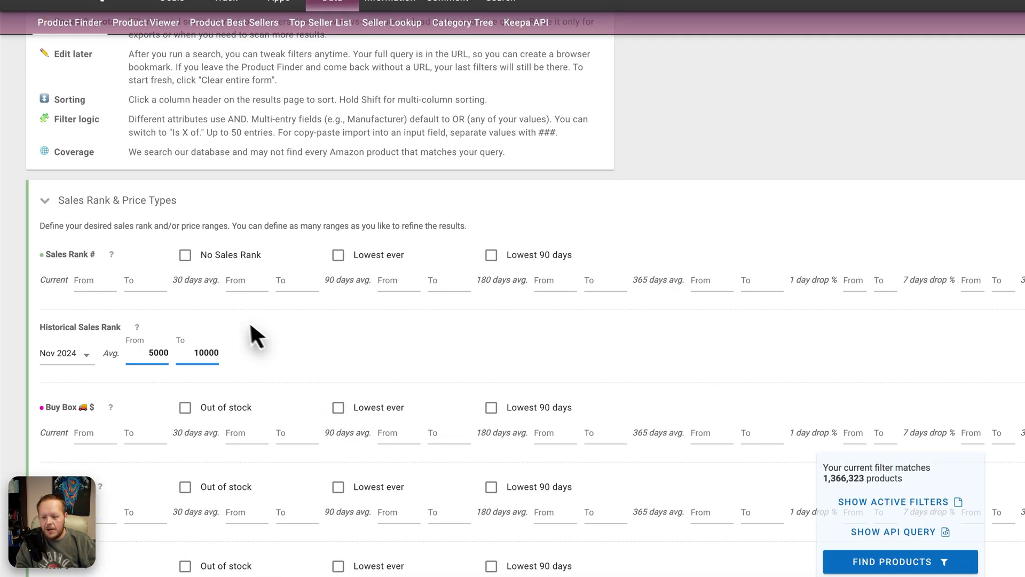
- Set current and 30-day sales rank to 100000–250000 and Buy Box price from 25
{"action": "left_click", "coordinate": [97, 279]}
{"action": "type", "text": "100000"}
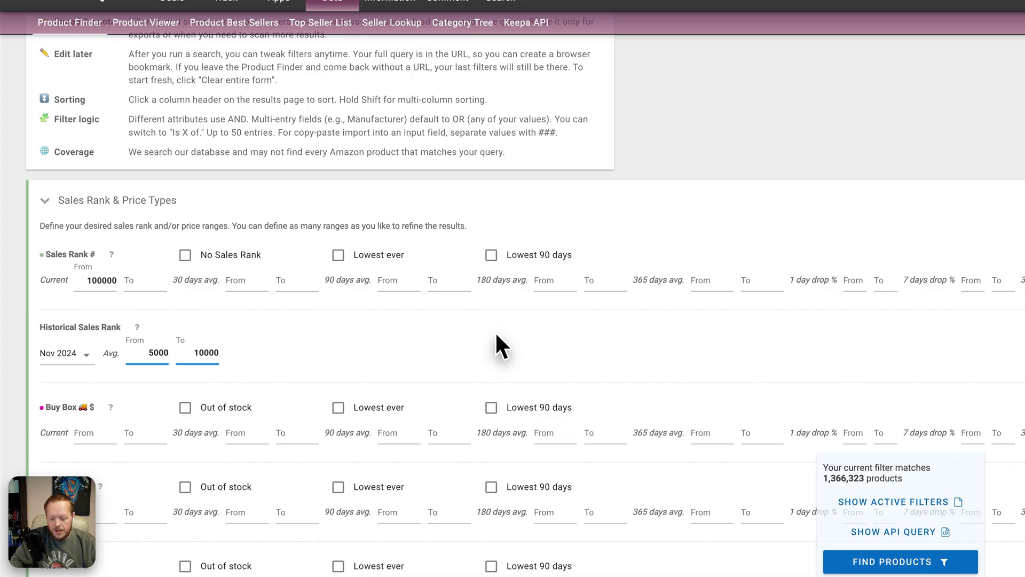
{"action": "key", "text": "Tab"}
{"action": "type", "text": "250"}
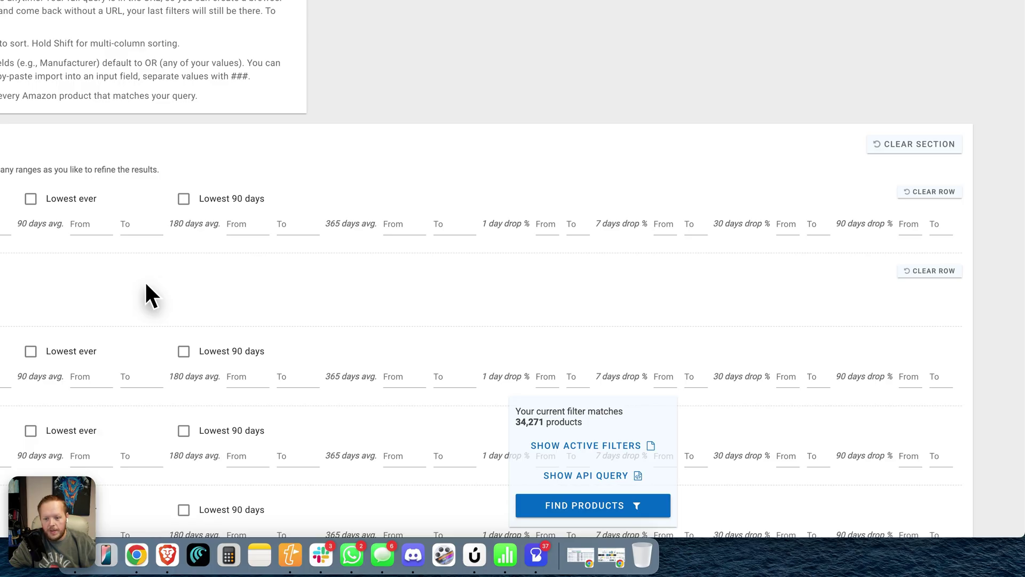
{"action": "type", "text": "00"}
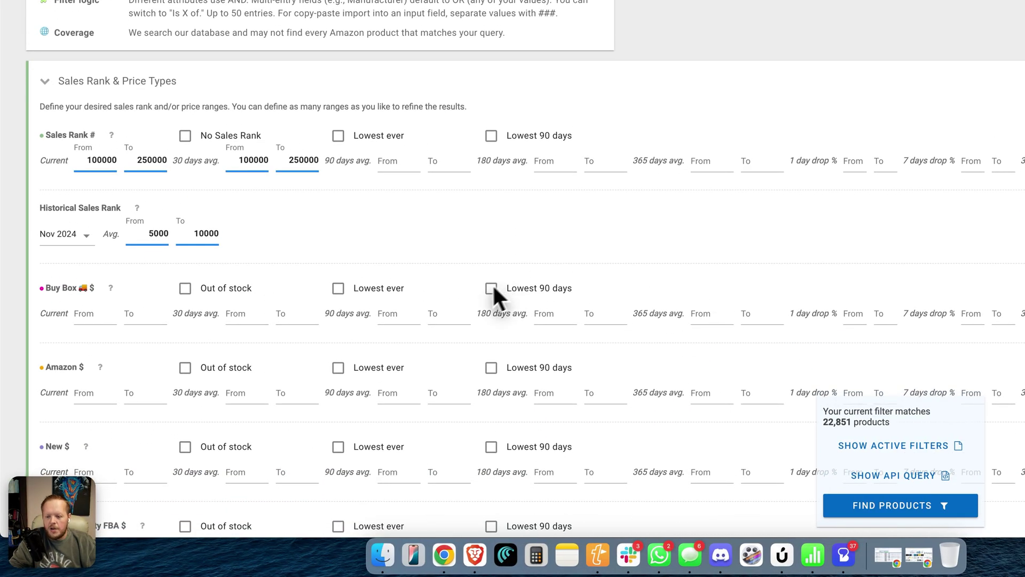
{"action": "left_click", "coordinate": [88, 314]}
{"action": "type", "text": "25"}
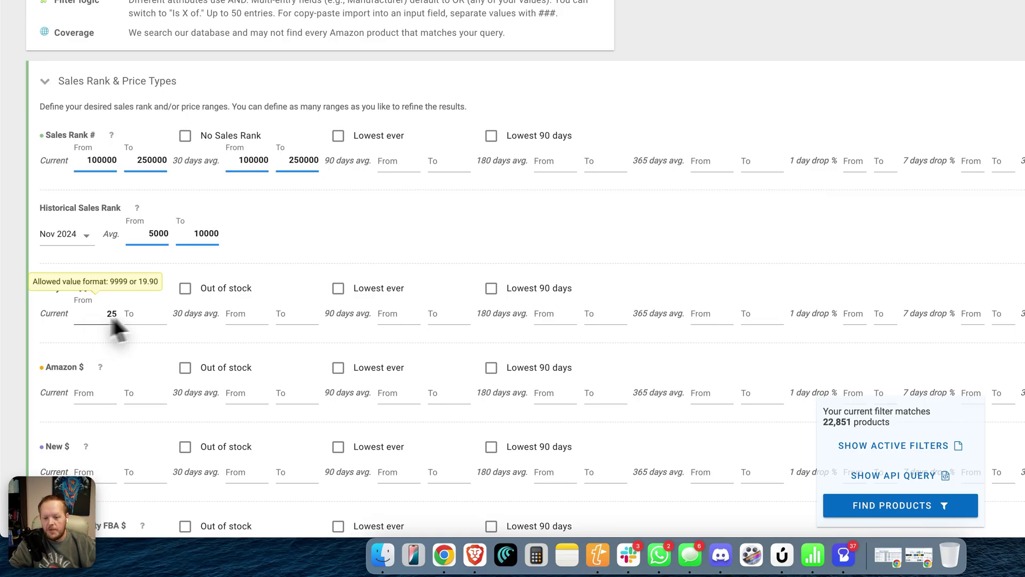
{"action": "left_click", "coordinate": [404, 258]}
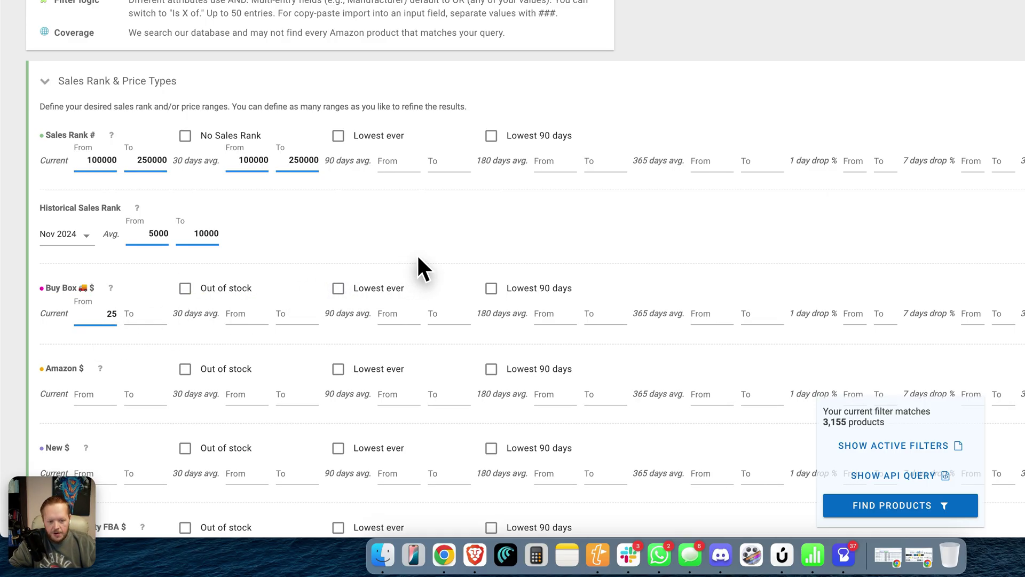
- Set the root category to Grocery & Gourmet Food
{"action": "scroll", "coordinate": [419, 265], "scroll_direction": "down", "scroll_amount": 1}
{"action": "scroll", "coordinate": [419, 266], "scroll_direction": "down", "scroll_amount": 8}
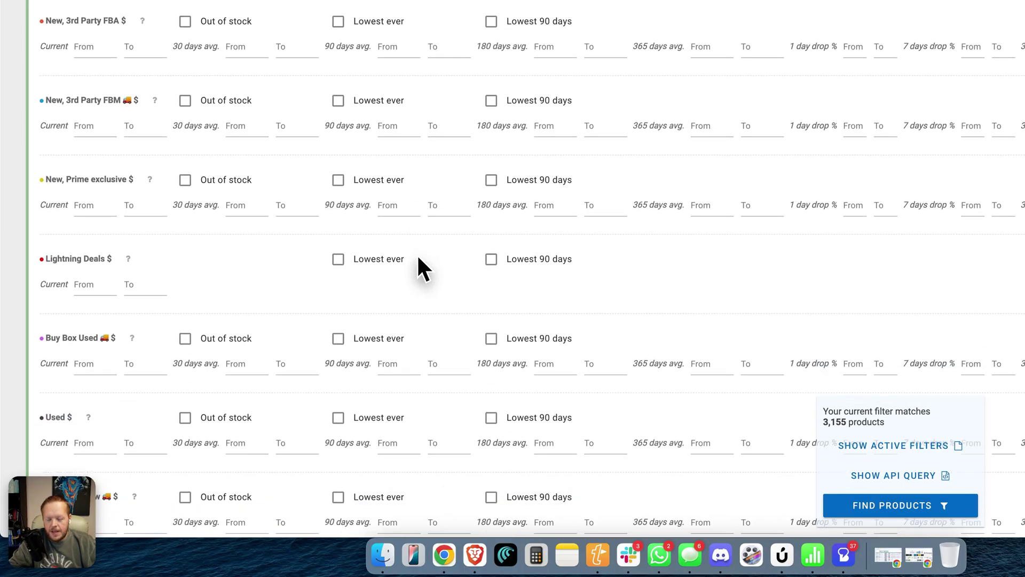
{"action": "scroll", "coordinate": [419, 265], "scroll_direction": "down", "scroll_amount": 3}
{"action": "scroll", "coordinate": [418, 259], "scroll_direction": "down", "scroll_amount": 3}
{"action": "scroll", "coordinate": [419, 259], "scroll_direction": "down", "scroll_amount": 7}
{"action": "scroll", "coordinate": [418, 258], "scroll_direction": "down", "scroll_amount": 5}
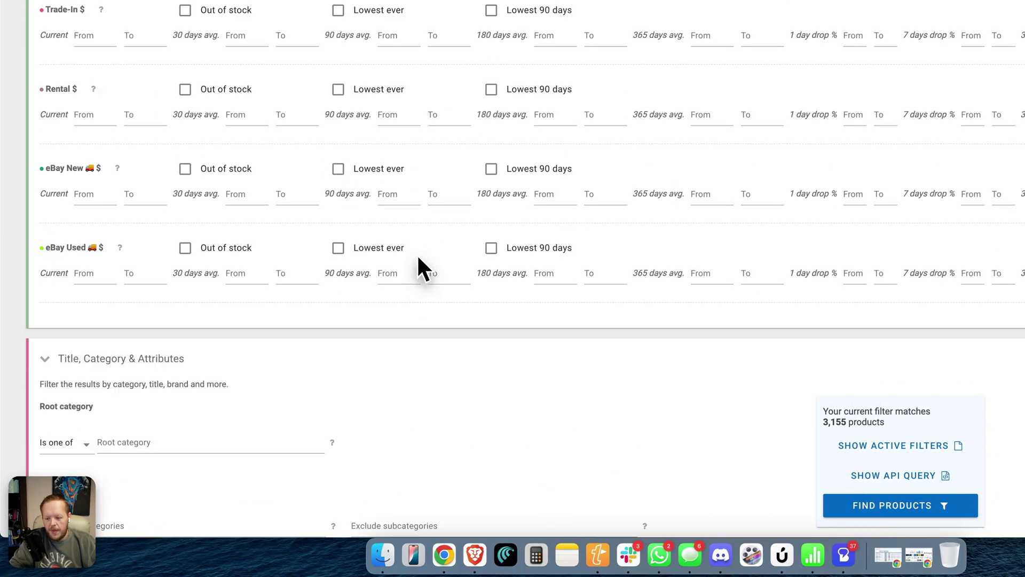
{"action": "scroll", "coordinate": [418, 259], "scroll_direction": "down", "scroll_amount": 4}
{"action": "left_click", "coordinate": [224, 172]}
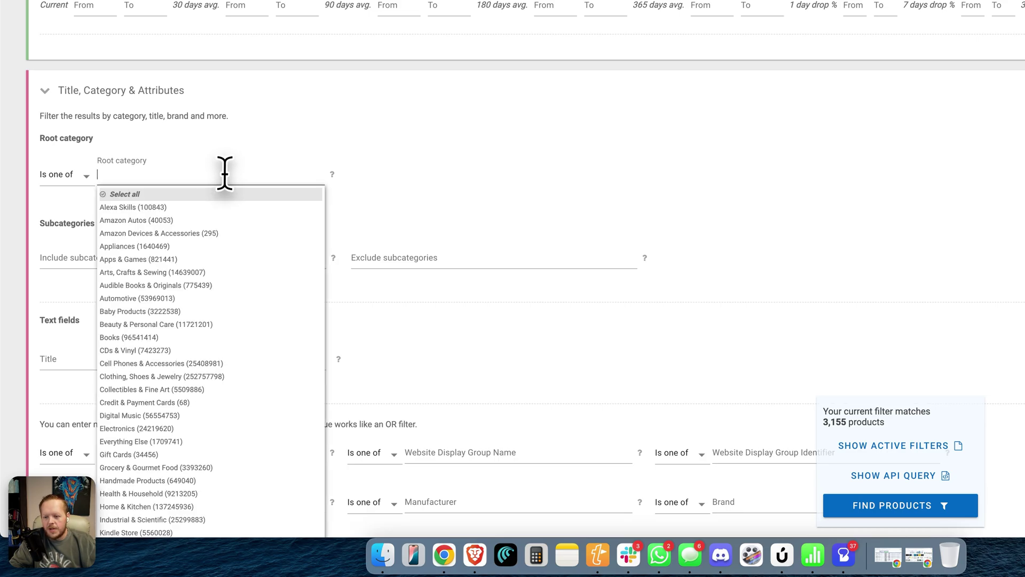
{"action": "left_click", "coordinate": [193, 468]}
{"action": "scroll", "coordinate": [467, 398], "scroll_direction": "right", "scroll_amount": 5}
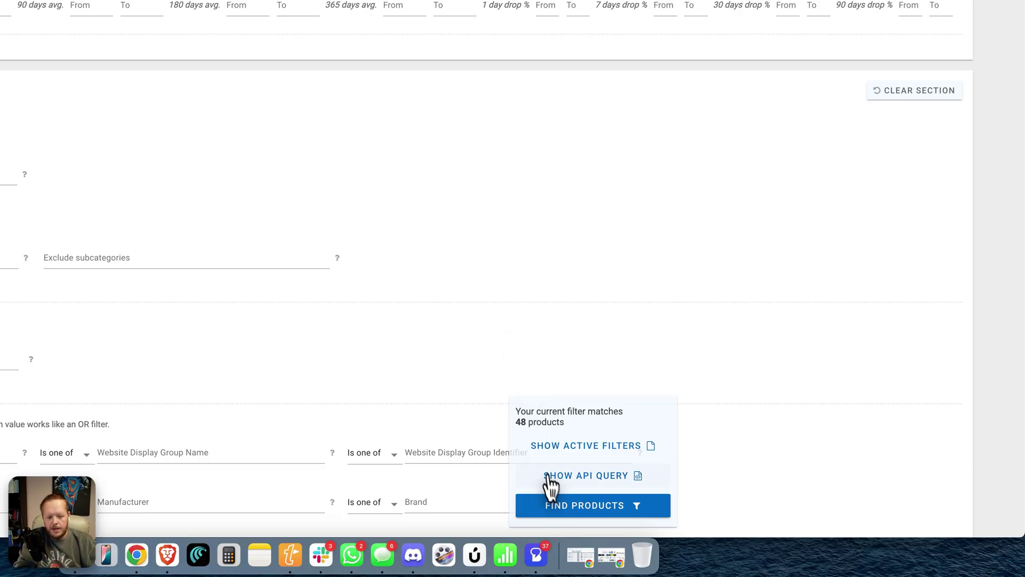
{"action": "left_click", "coordinate": [565, 504]}
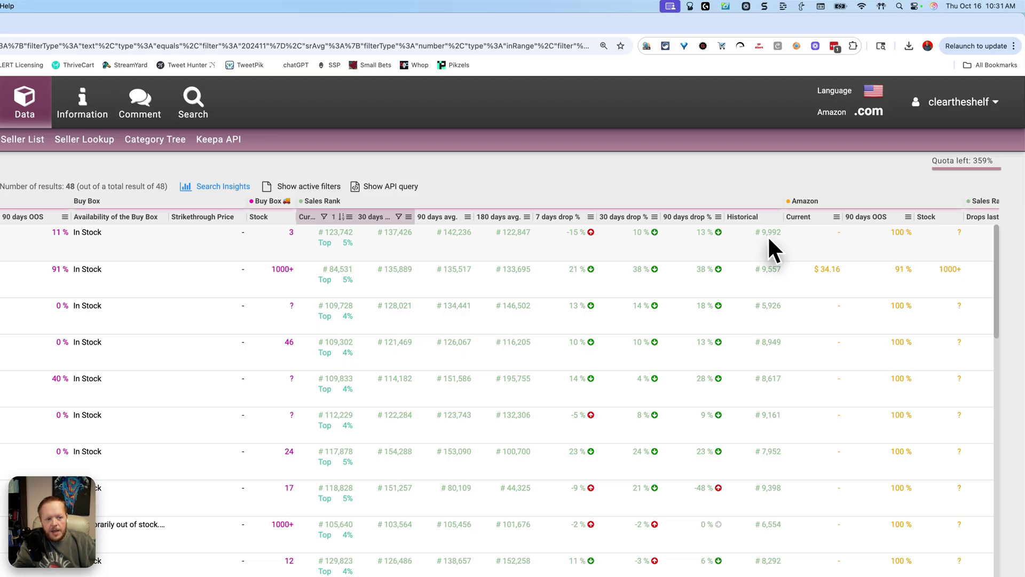
{"action": "scroll", "coordinate": [768, 235], "scroll_direction": "left", "scroll_amount": 10}
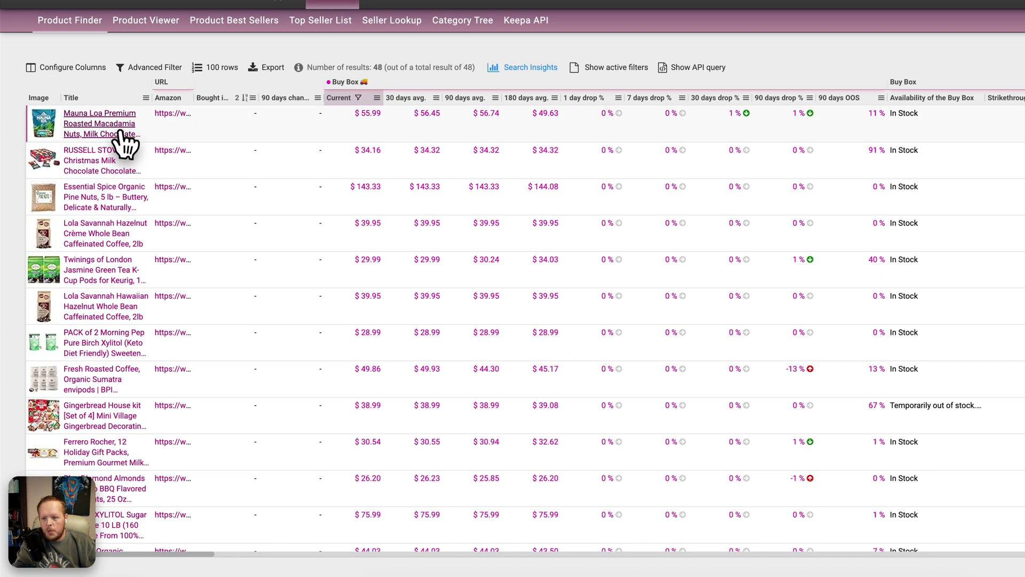
{"action": "mouse_move", "coordinate": [100, 123]}
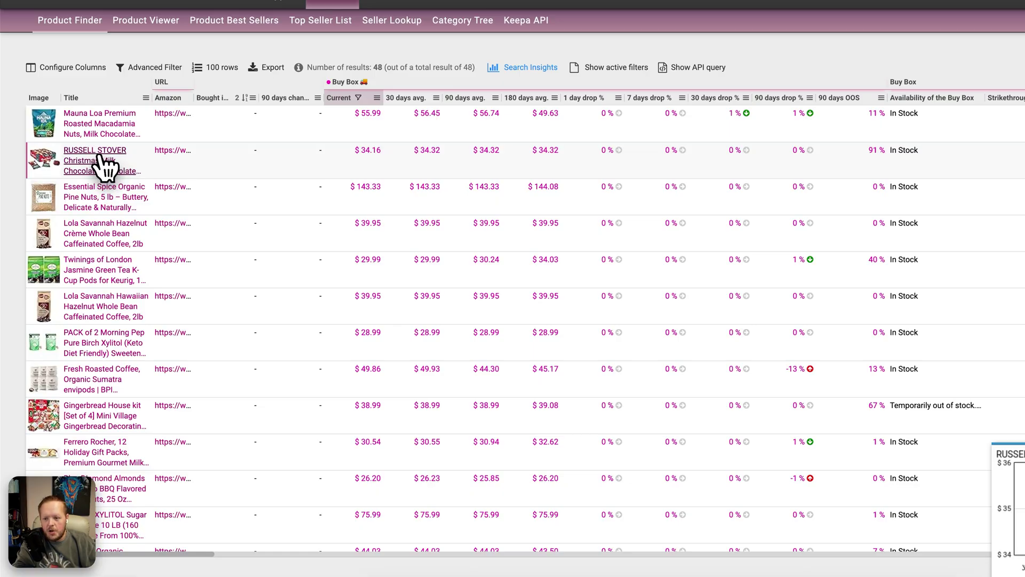
{"action": "scroll", "coordinate": [104, 273], "scroll_direction": "down", "scroll_amount": 1}
{"action": "scroll", "coordinate": [104, 274], "scroll_direction": "down", "scroll_amount": 1}
{"action": "scroll", "coordinate": [105, 273], "scroll_direction": "down", "scroll_amount": 2}
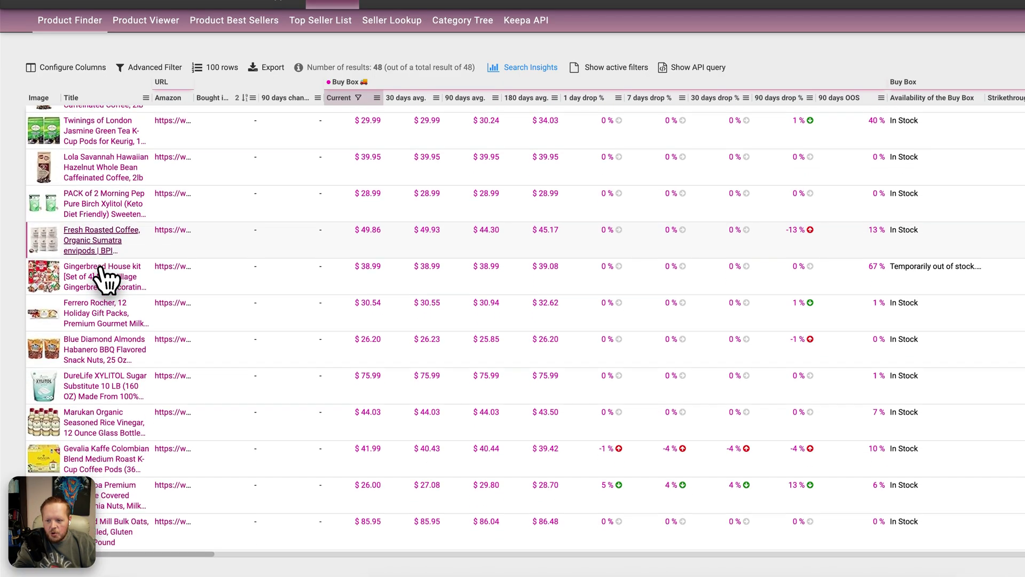
{"action": "scroll", "coordinate": [105, 275], "scroll_direction": "down", "scroll_amount": 1}
{"action": "mouse_move", "coordinate": [101, 277]}
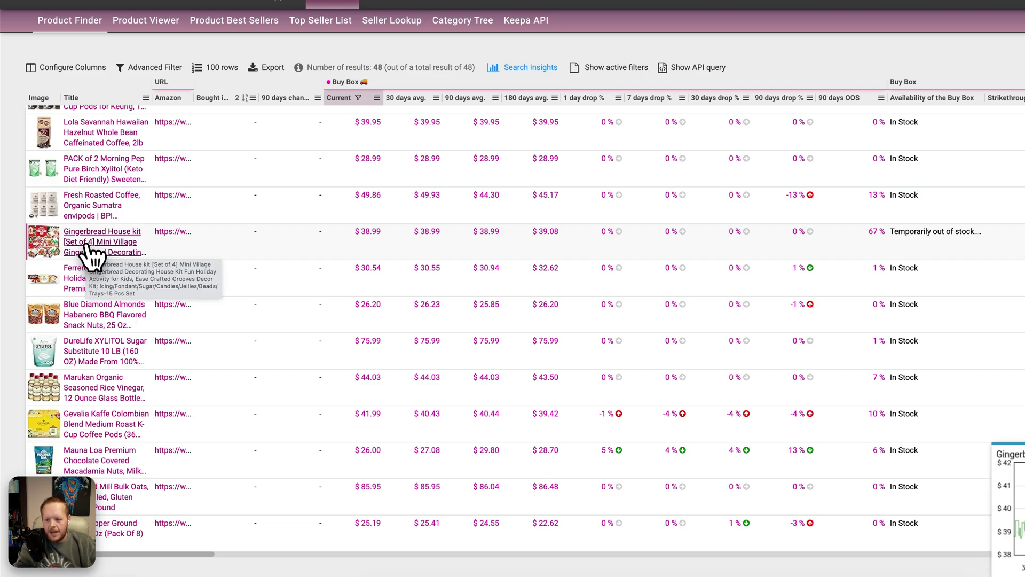
{"action": "mouse_move", "coordinate": [101, 241]}
{"action": "scroll", "coordinate": [90, 251], "scroll_direction": "down", "scroll_amount": 2}
{"action": "scroll", "coordinate": [115, 331], "scroll_direction": "up", "scroll_amount": 5}
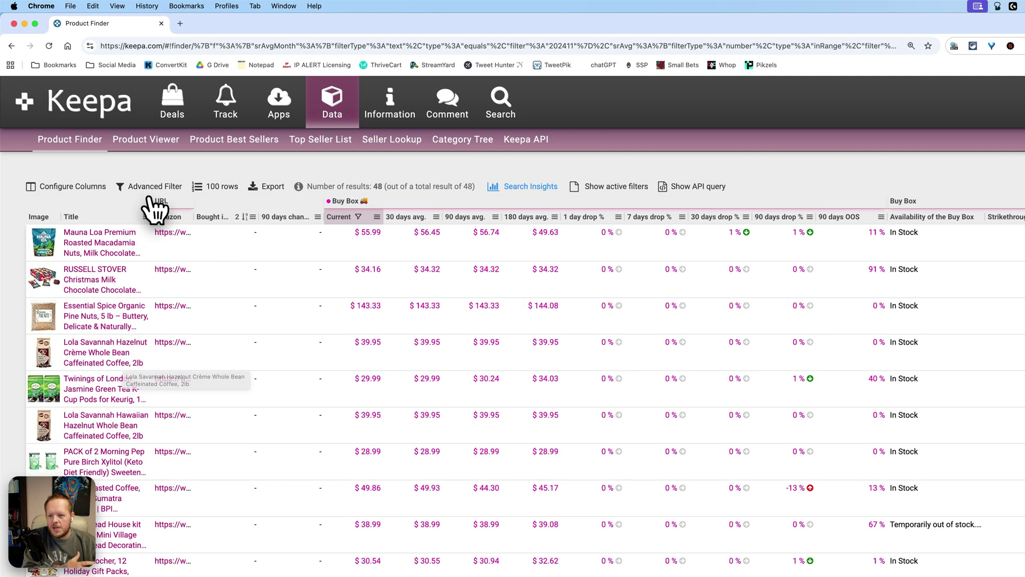
- Raise the Nov 2024 historical rank ceiling to 25000 and rerun the search, getting 245 matches
{"action": "left_click", "coordinate": [151, 185]}
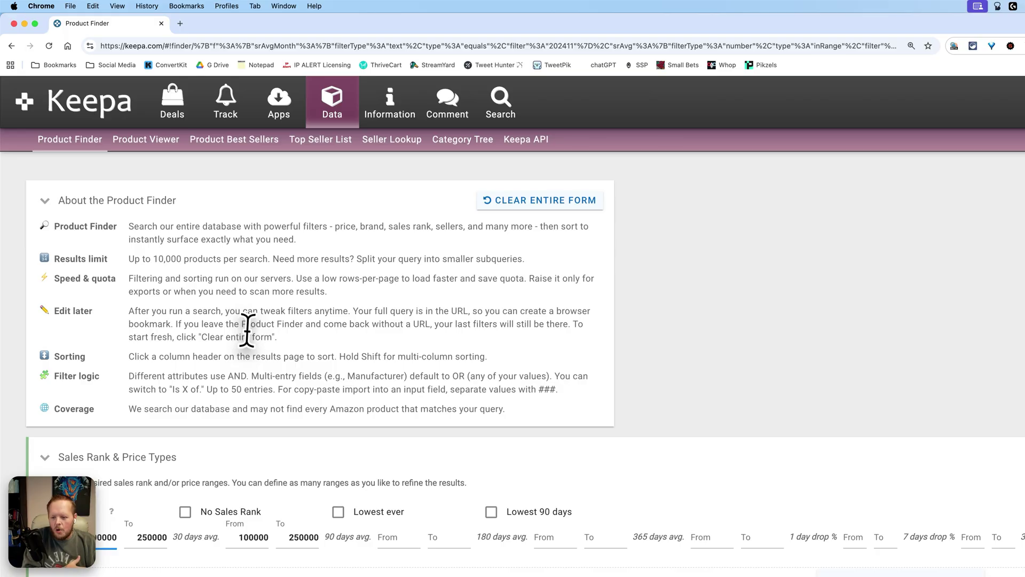
{"action": "scroll", "coordinate": [248, 328], "scroll_direction": "down", "scroll_amount": 5}
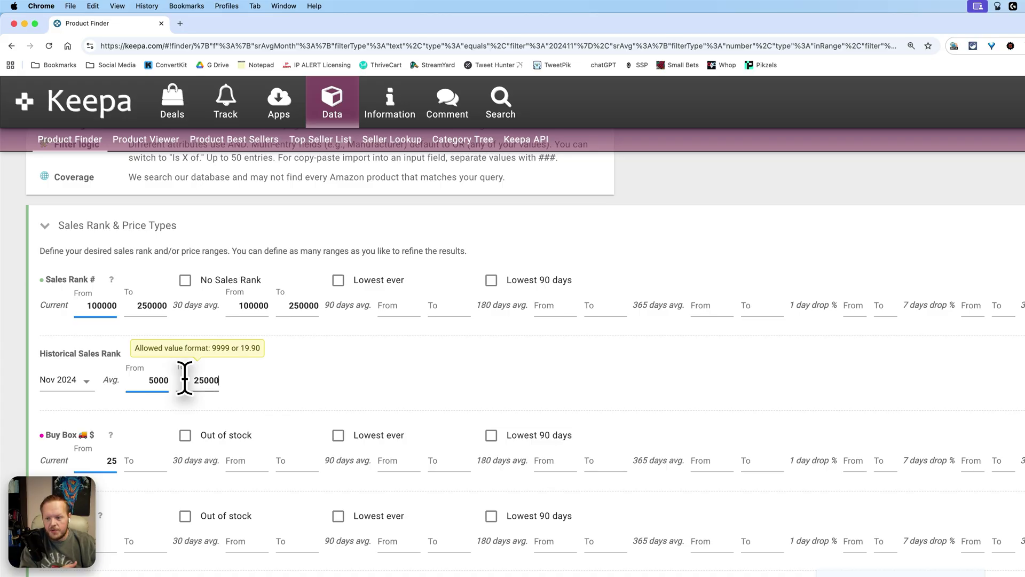
{"action": "left_click", "coordinate": [303, 377]}
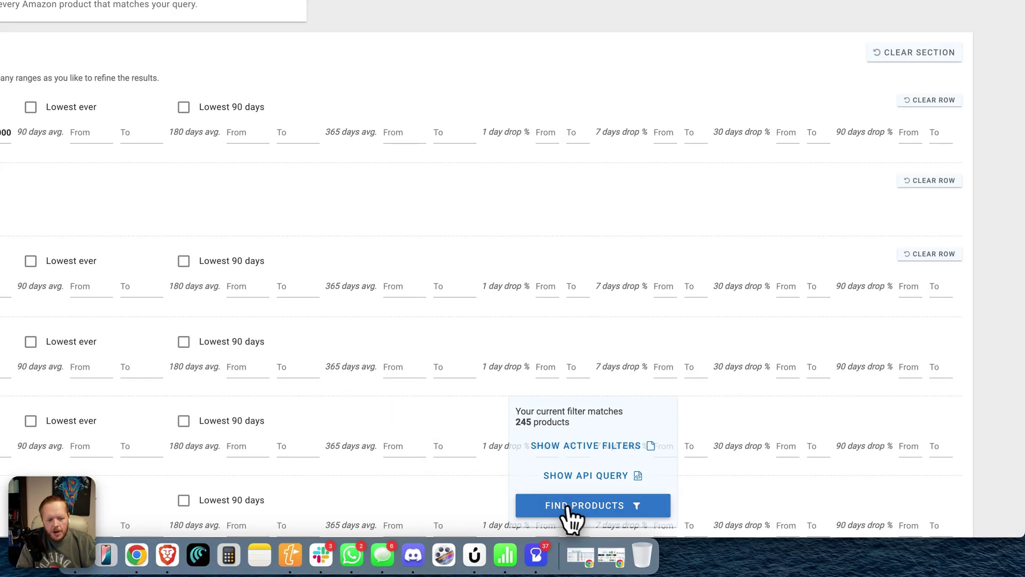
{"action": "left_click", "coordinate": [567, 506]}
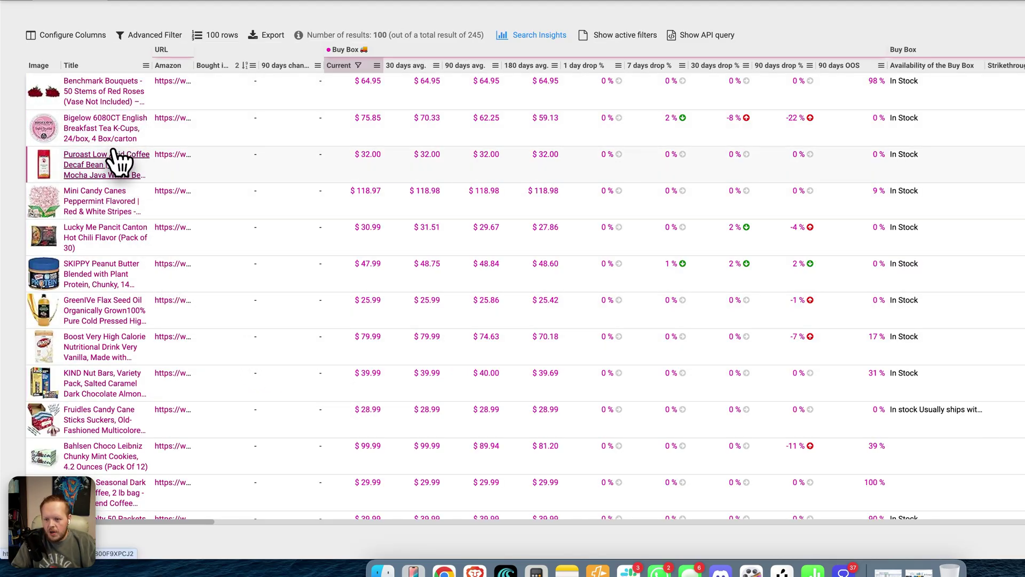
- Open the Mayorga Seasonal Dark Roast Coffee's history chart from further down the results
{"action": "scroll", "coordinate": [115, 161], "scroll_direction": "down", "scroll_amount": 3}
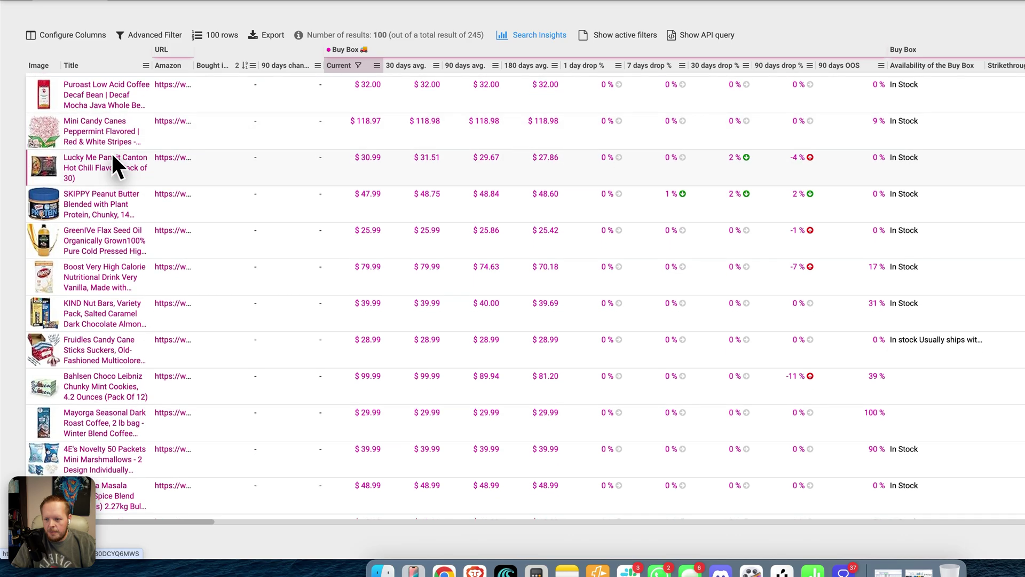
{"action": "scroll", "coordinate": [111, 155], "scroll_direction": "down", "scroll_amount": 2}
{"action": "scroll", "coordinate": [112, 156], "scroll_direction": "down", "scroll_amount": 2}
{"action": "scroll", "coordinate": [113, 158], "scroll_direction": "down", "scroll_amount": 1}
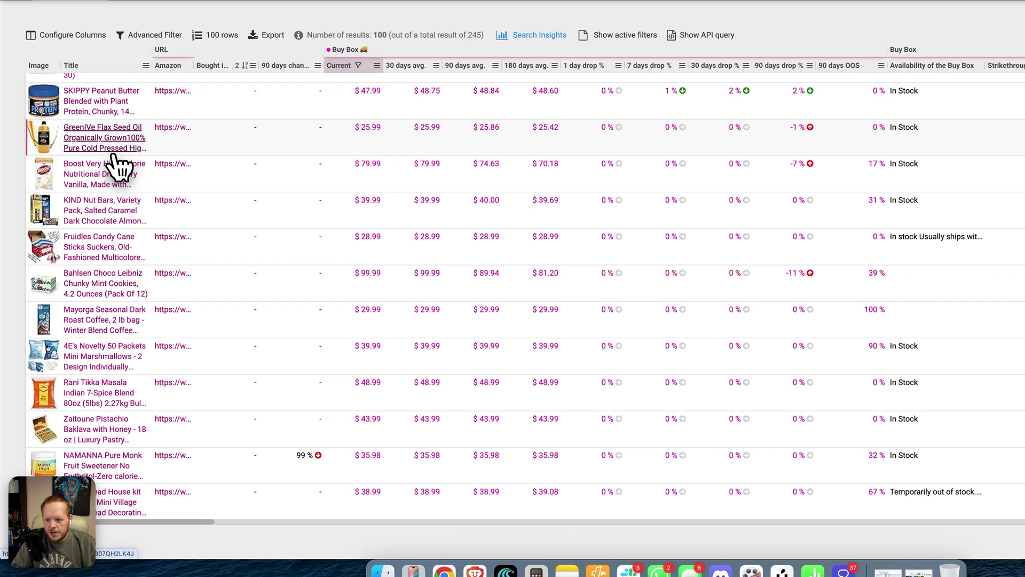
{"action": "scroll", "coordinate": [119, 166], "scroll_direction": "down", "scroll_amount": 1}
{"action": "scroll", "coordinate": [118, 166], "scroll_direction": "down", "scroll_amount": 1}
{"action": "scroll", "coordinate": [118, 166], "scroll_direction": "down", "scroll_amount": 1}
{"action": "scroll", "coordinate": [118, 166], "scroll_direction": "down", "scroll_amount": 1}
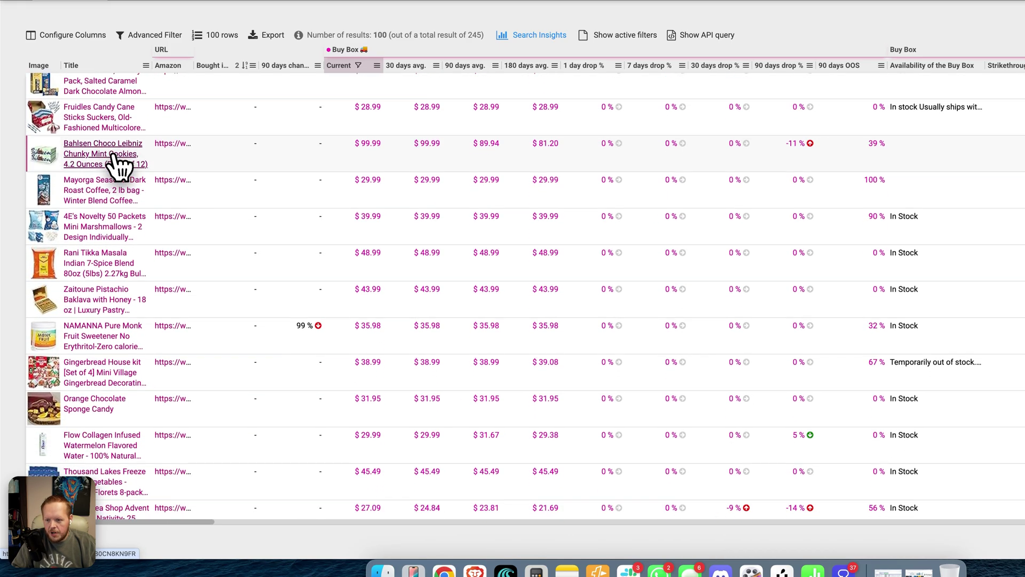
{"action": "scroll", "coordinate": [118, 167], "scroll_direction": "down", "scroll_amount": 1}
{"action": "scroll", "coordinate": [115, 163], "scroll_direction": "down", "scroll_amount": 1}
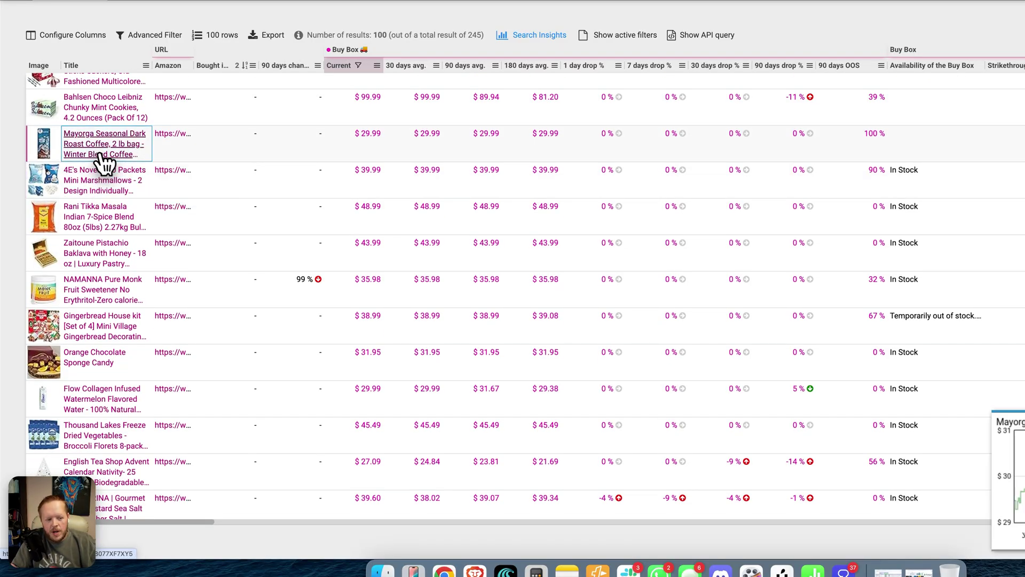
{"action": "left_click", "coordinate": [98, 153]}
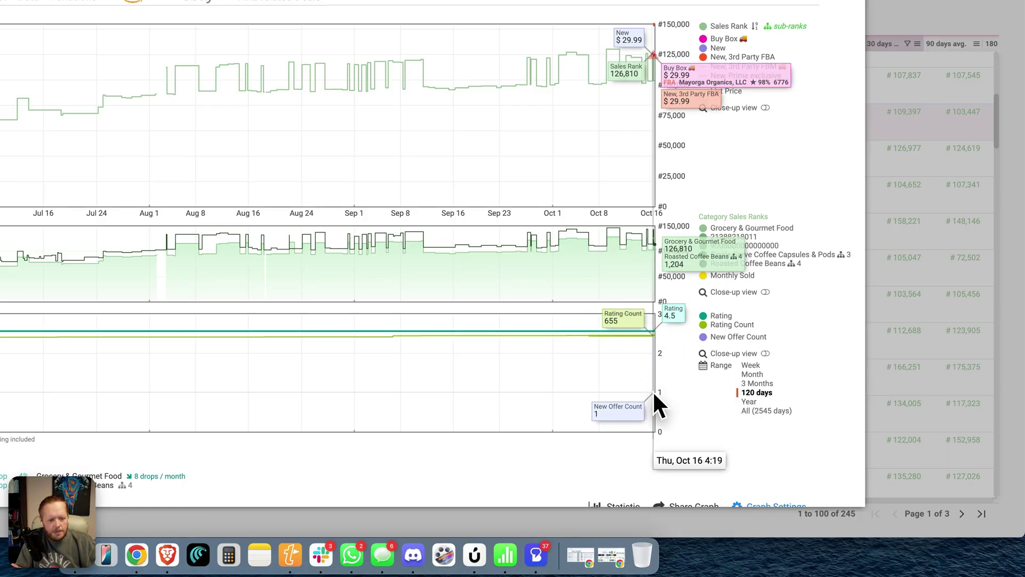
- Show a year of the Mayorga coffee's history, then close its charts
{"action": "left_click", "coordinate": [749, 402]}
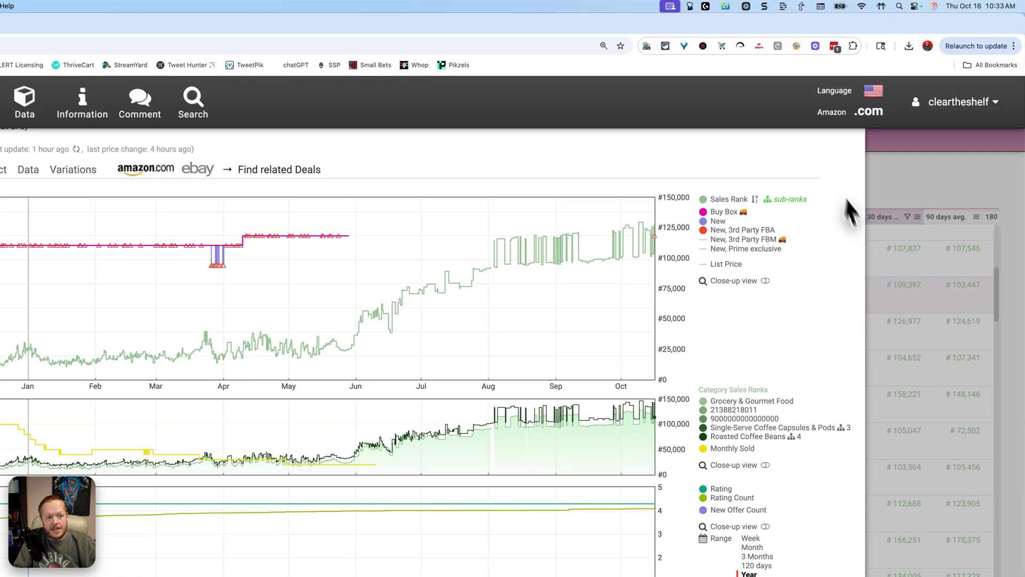
{"action": "scroll", "coordinate": [853, 230], "scroll_direction": "up", "scroll_amount": 2}
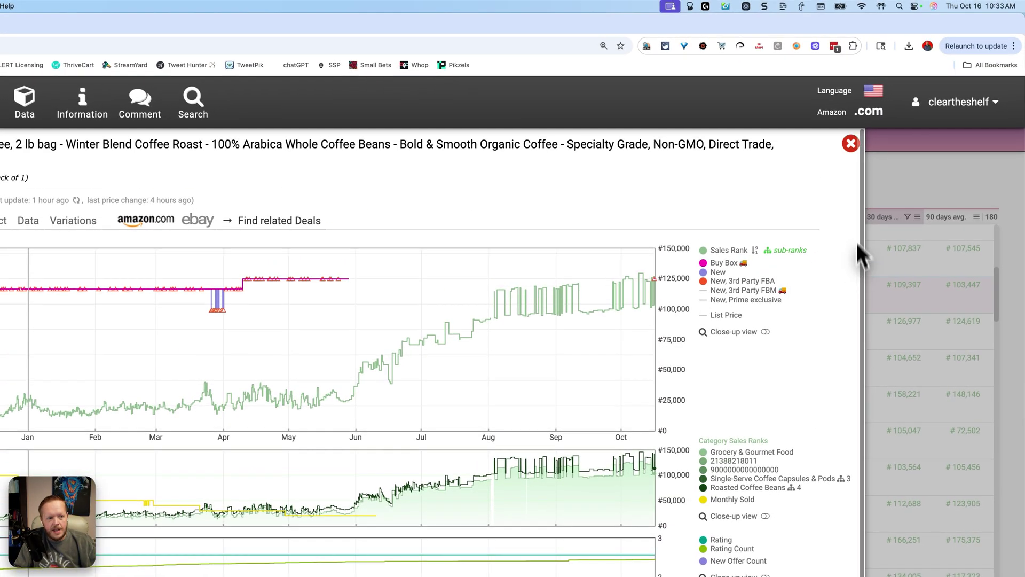
{"action": "left_click", "coordinate": [852, 145]}
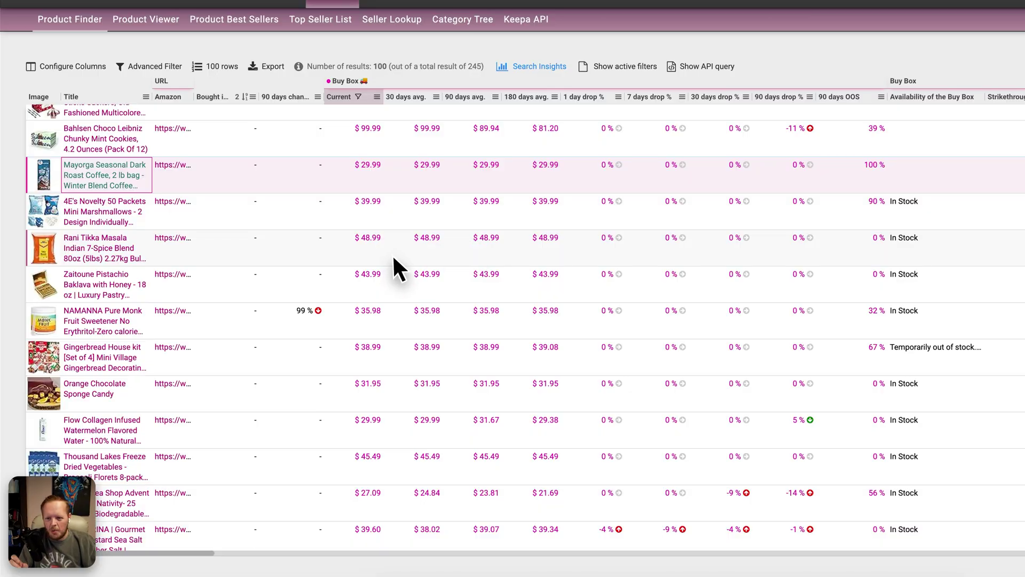
- Open the gingerbread house kit's charts and extend them to a full year
{"action": "scroll", "coordinate": [203, 267], "scroll_direction": "down", "scroll_amount": 1}
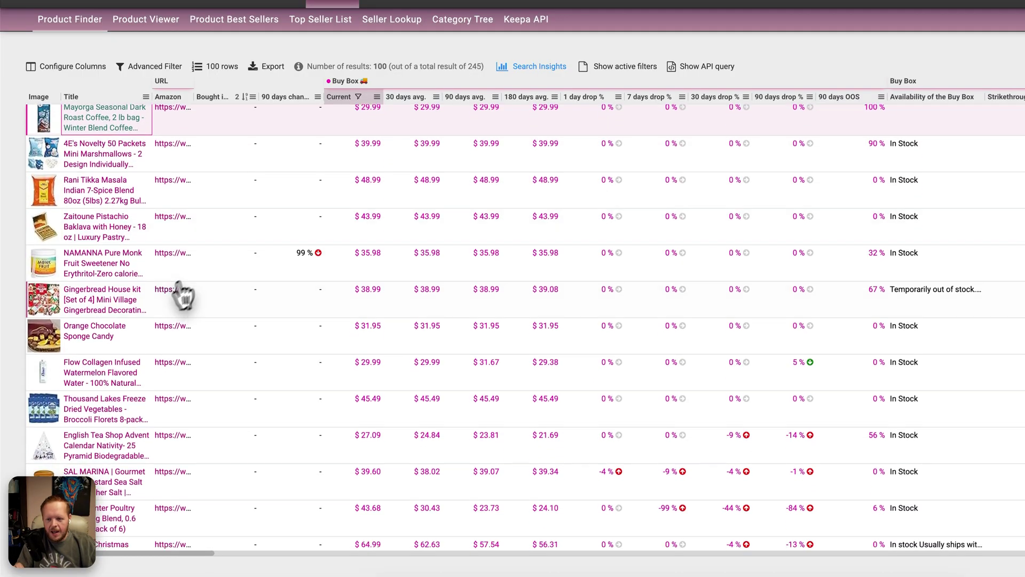
{"action": "left_click", "coordinate": [108, 297]}
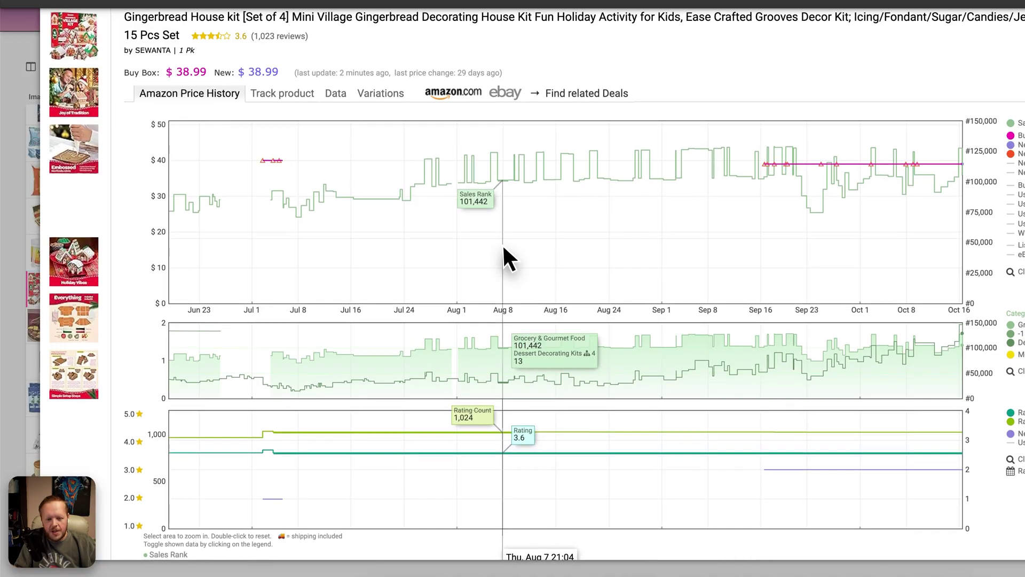
{"action": "scroll", "coordinate": [427, 256], "scroll_direction": "down", "scroll_amount": 1}
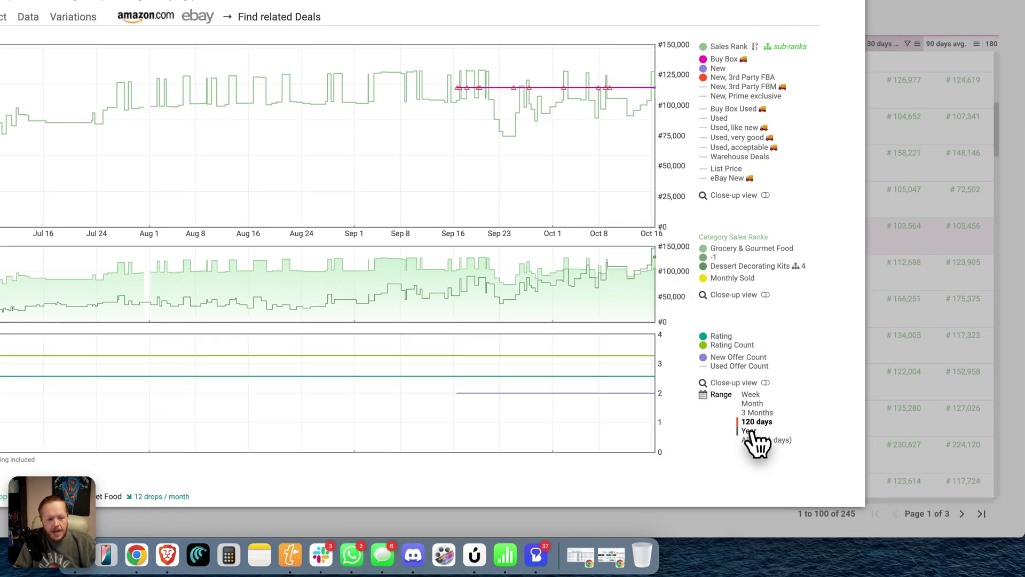
{"action": "left_click", "coordinate": [750, 431]}
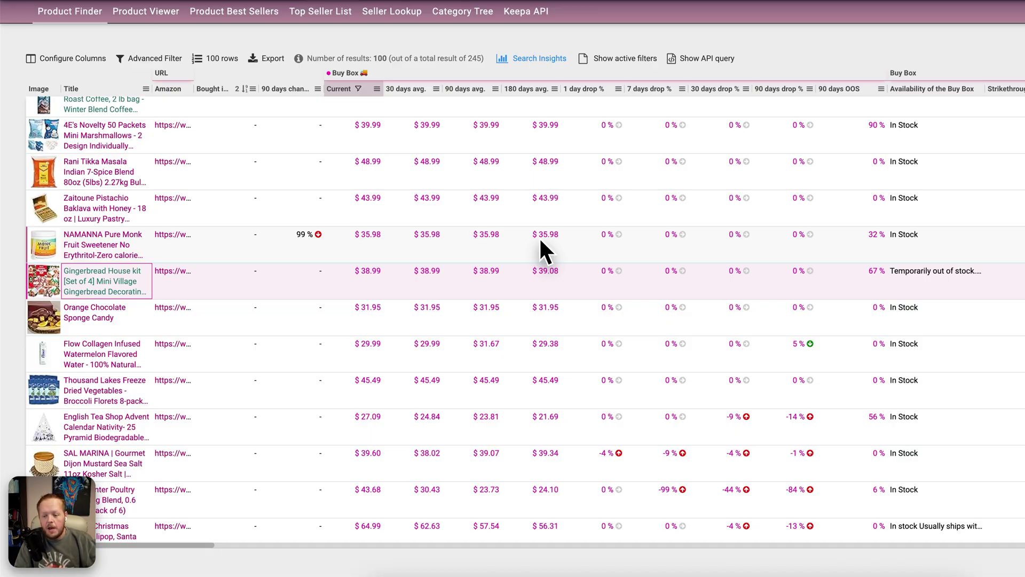
- View the English Tea Shop advent calendar's year-long history, then return to results
{"action": "left_click", "coordinate": [127, 429]}
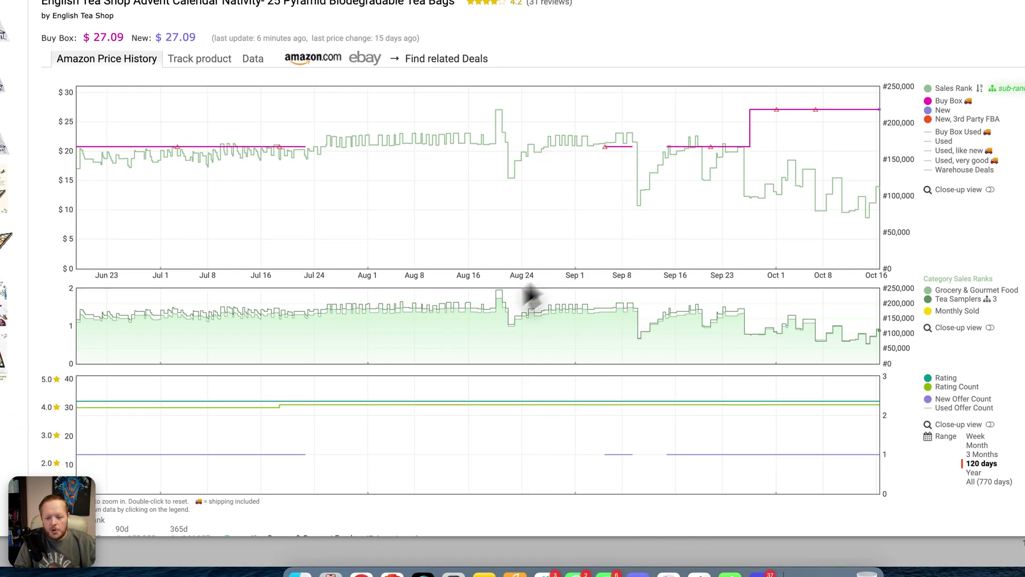
{"action": "mouse_move", "coordinate": [648, 368]}
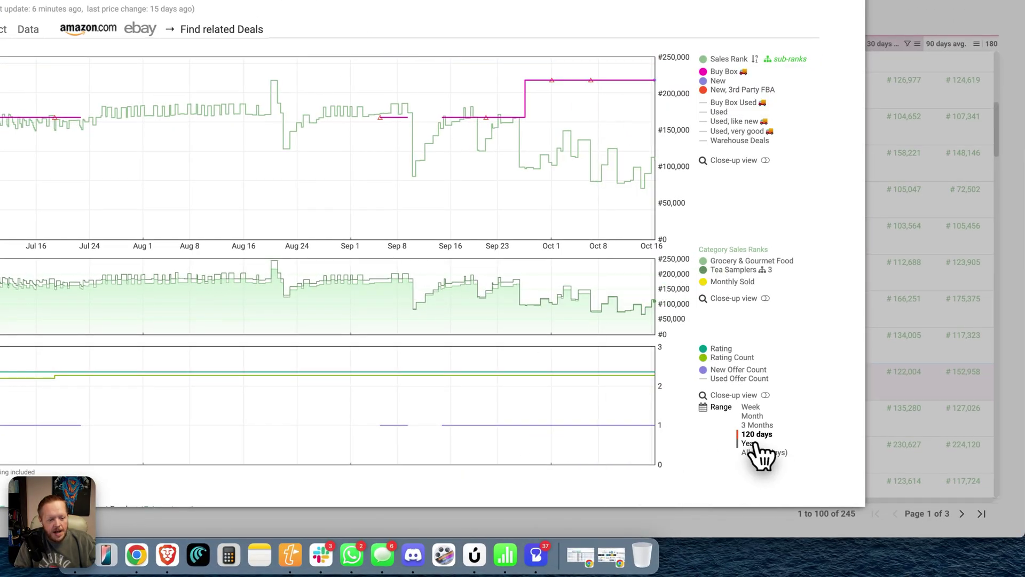
{"action": "left_click", "coordinate": [749, 444]}
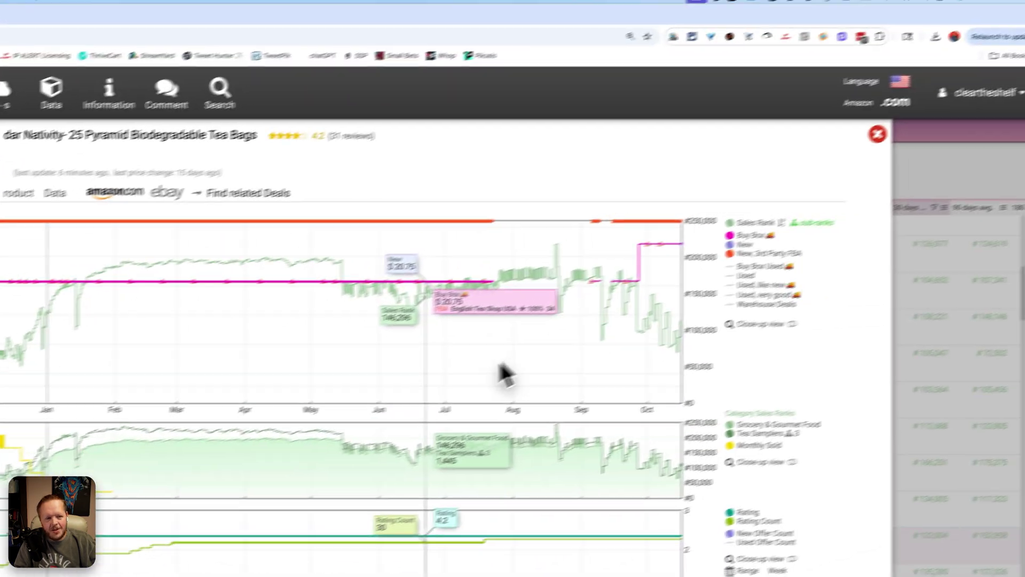
{"action": "left_click", "coordinate": [877, 134]}
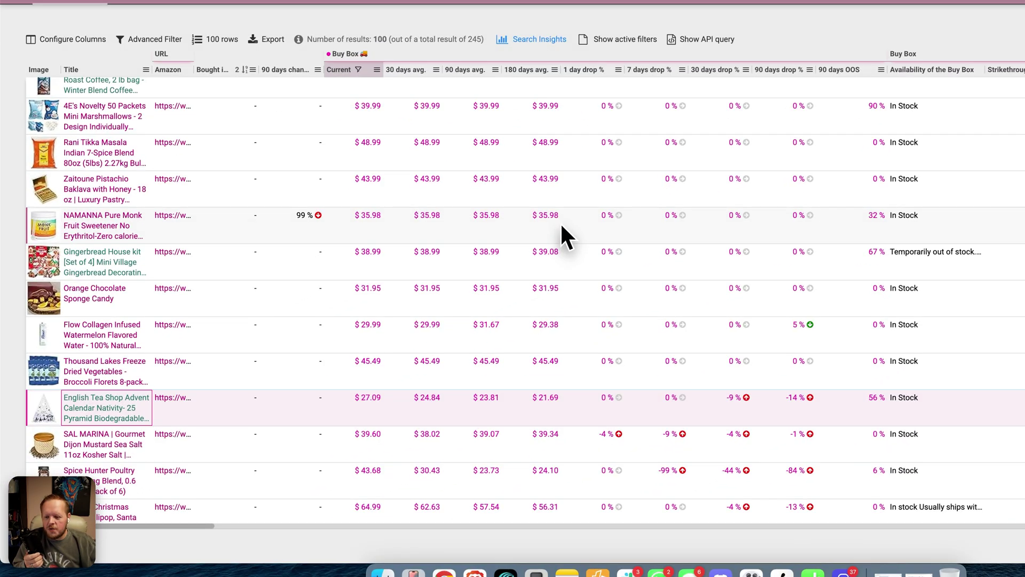
{"action": "scroll", "coordinate": [559, 223], "scroll_direction": "down", "scroll_amount": 1}
{"action": "scroll", "coordinate": [560, 222], "scroll_direction": "down", "scroll_amount": 3}
{"action": "scroll", "coordinate": [328, 314], "scroll_direction": "down", "scroll_amount": 3}
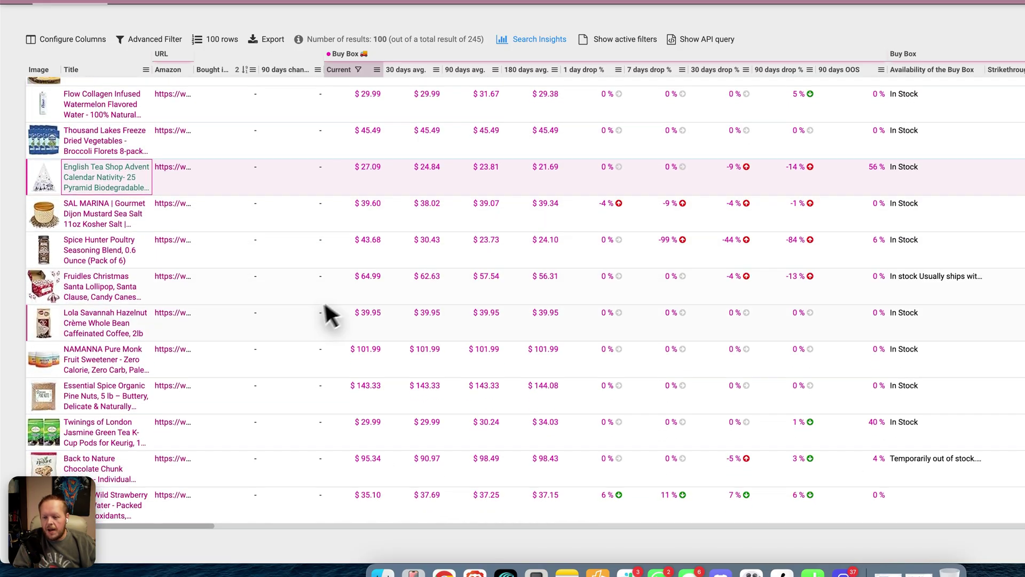